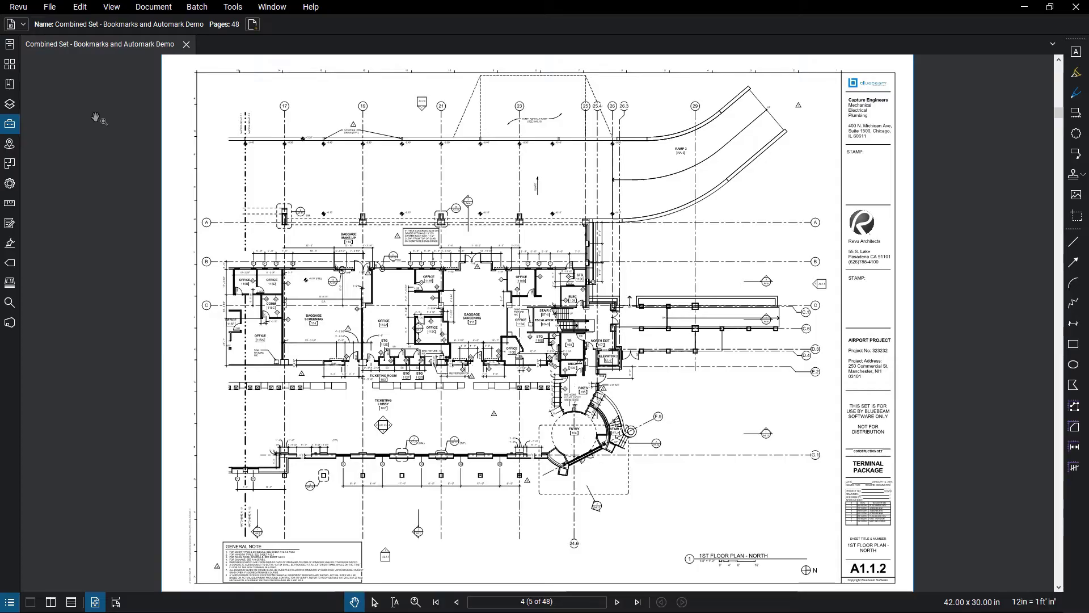
Show the document's Bookmarks panel
{"action": "left_click", "coordinate": [9, 92]}
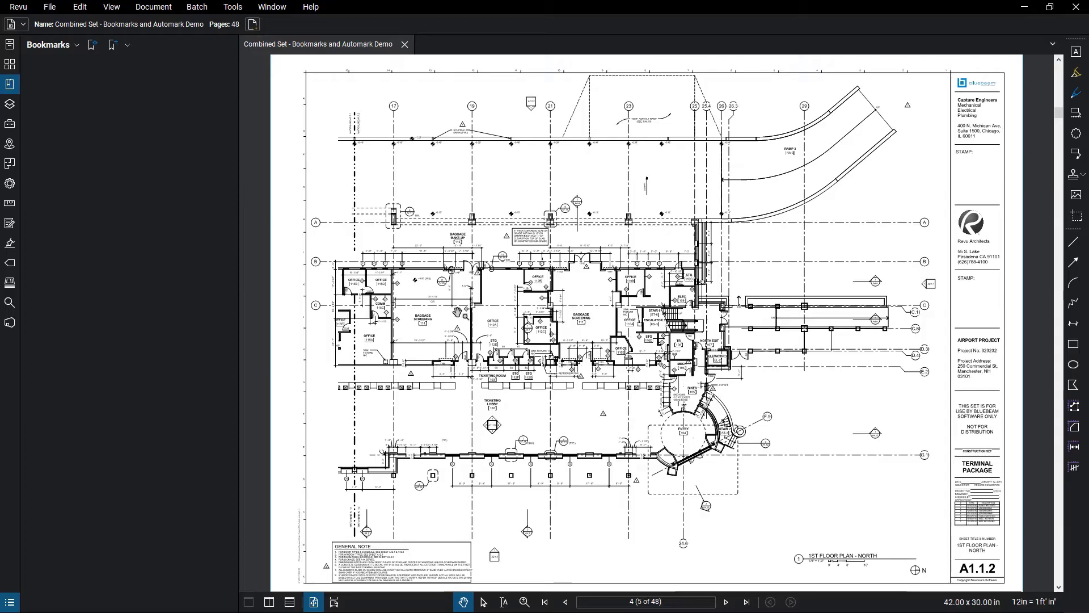
{"action": "scroll", "coordinate": [684, 457], "scroll_direction": "up", "scroll_amount": 1}
{"action": "scroll", "coordinate": [684, 457], "scroll_direction": "up", "scroll_amount": 3}
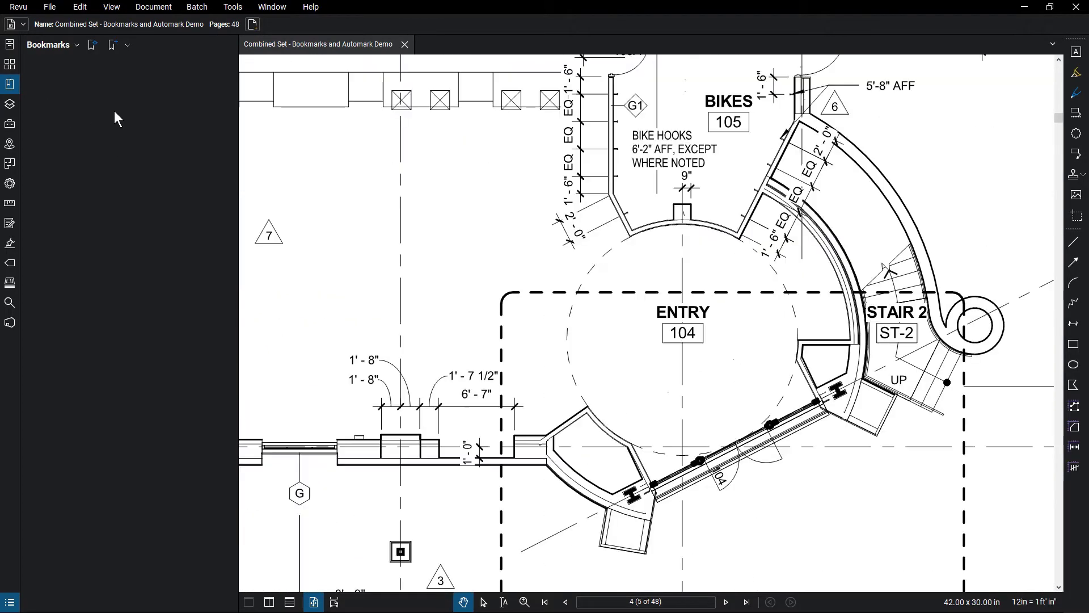
Add a ROTUNDA VIEW bookmark for the zoomed entry view, then undo it
{"action": "left_click", "coordinate": [114, 51]}
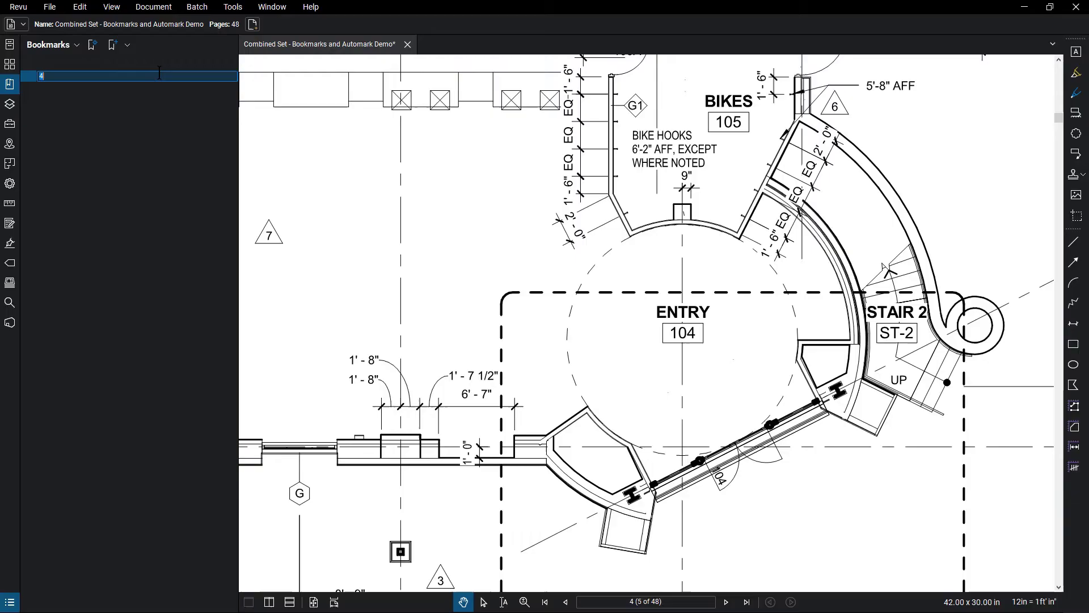
{"action": "type", "text": "ROTUNDA VIEW"}
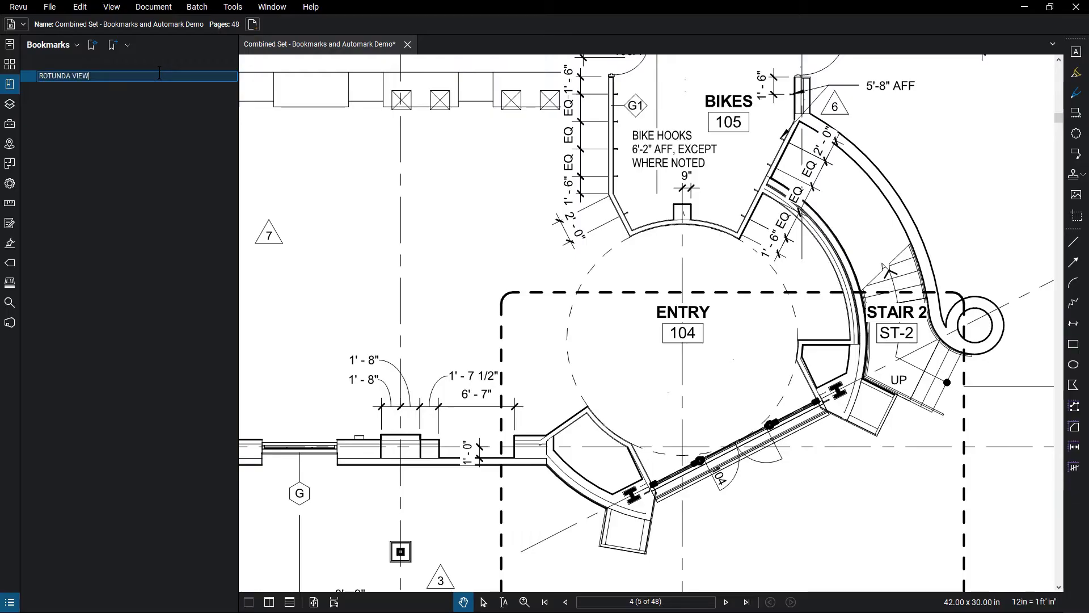
{"action": "key", "text": "Return"}
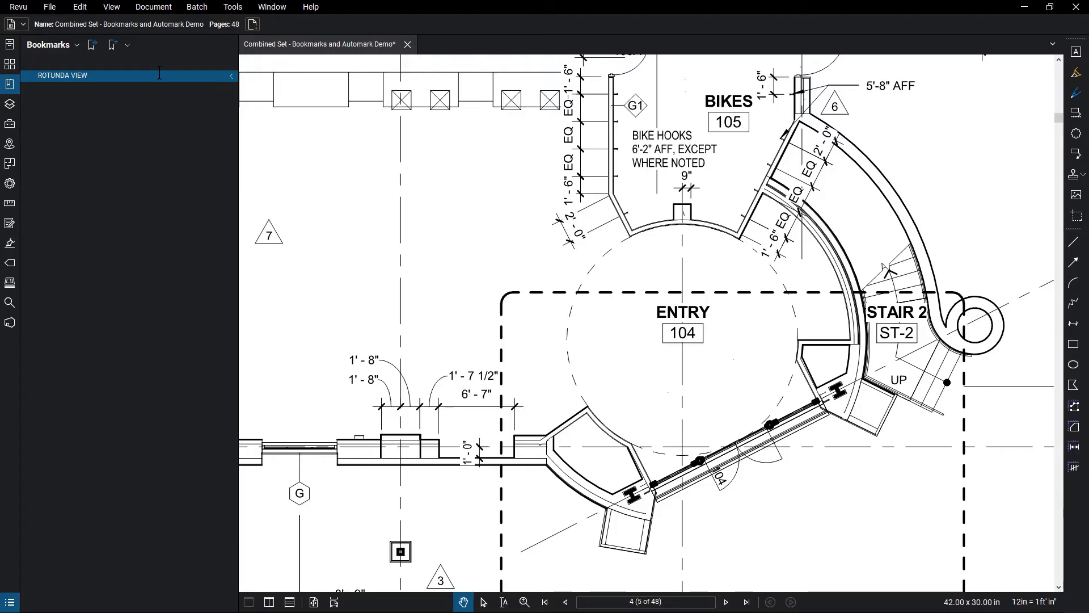
{"action": "key", "text": "ctrl+z"}
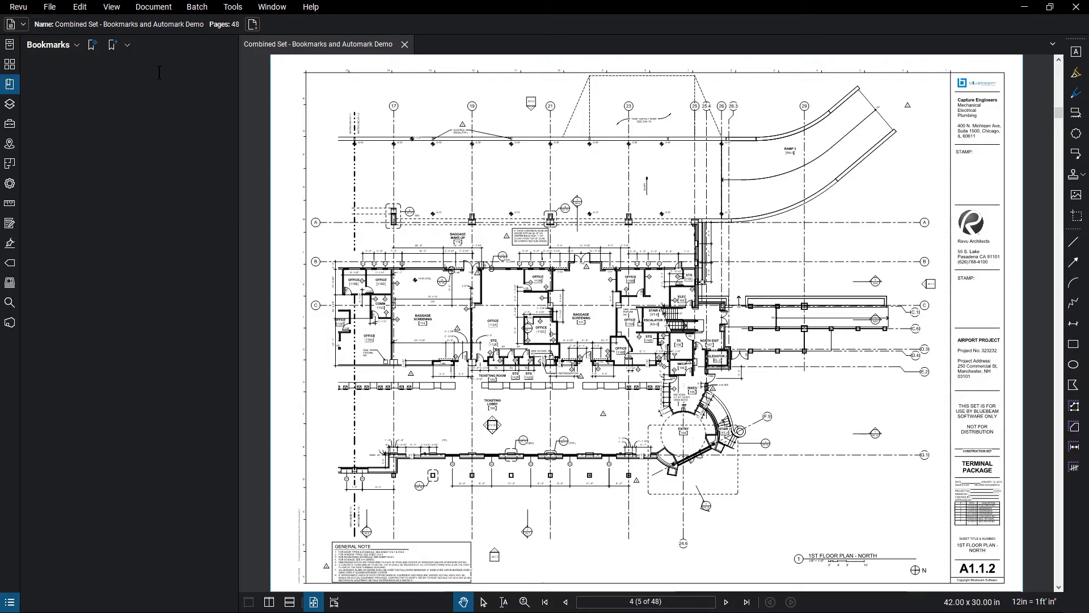
Auto-generate bookmarks for all 48 pages from the title block's sheet number and title regions
{"action": "left_click", "coordinate": [96, 51]}
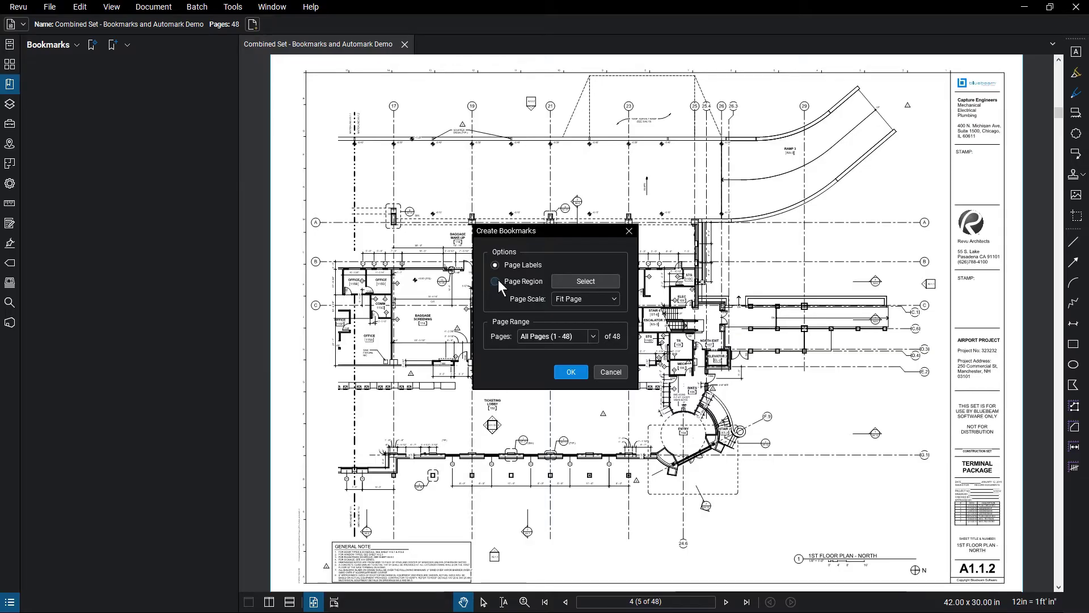
{"action": "left_click", "coordinate": [594, 280]}
{"action": "scroll", "coordinate": [1013, 578], "scroll_direction": "up", "scroll_amount": 3}
{"action": "left_click_drag", "start_coordinate": [856, 533], "coordinate": [991, 571]}
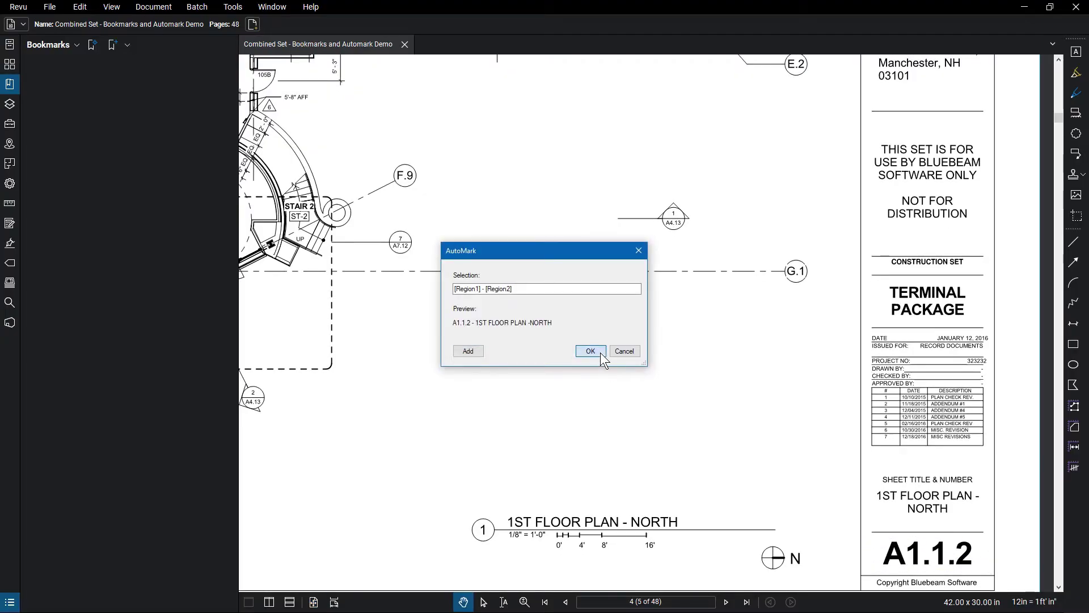
{"action": "left_click", "coordinate": [600, 352]}
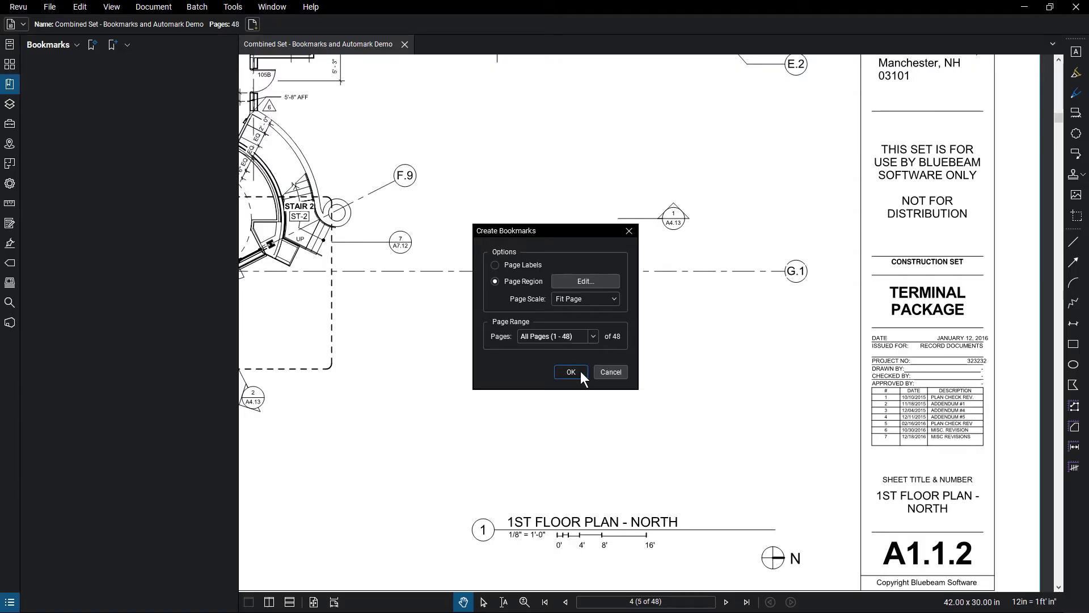
{"action": "left_click", "coordinate": [581, 371]}
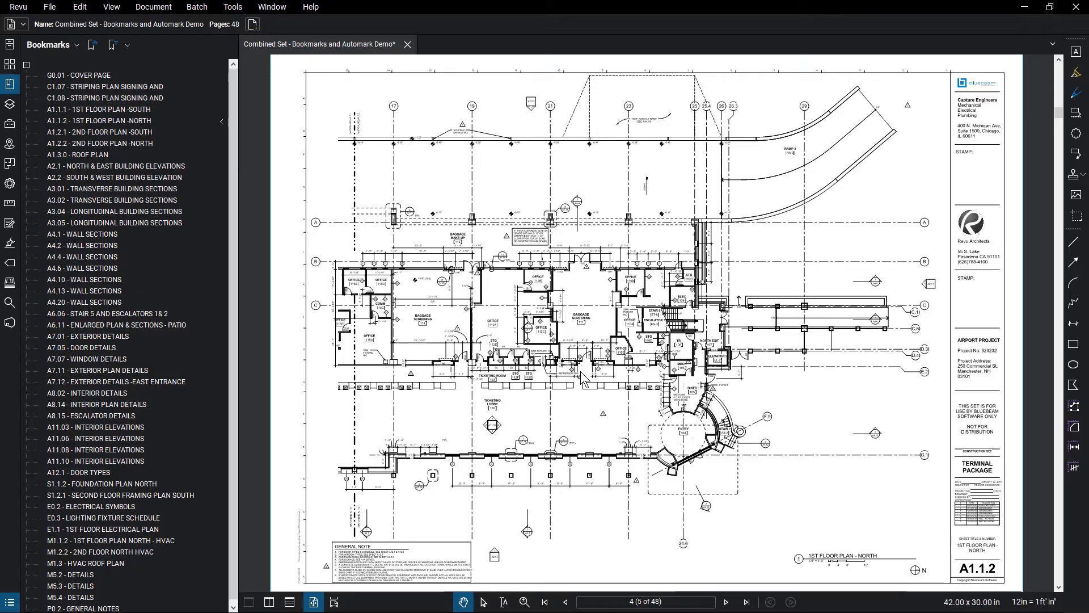
Add child bookmark OFFICE 112C under A1.1.2 and nest A4.1 - WALL SECTIONS beneath it
{"action": "key", "text": "Return"}
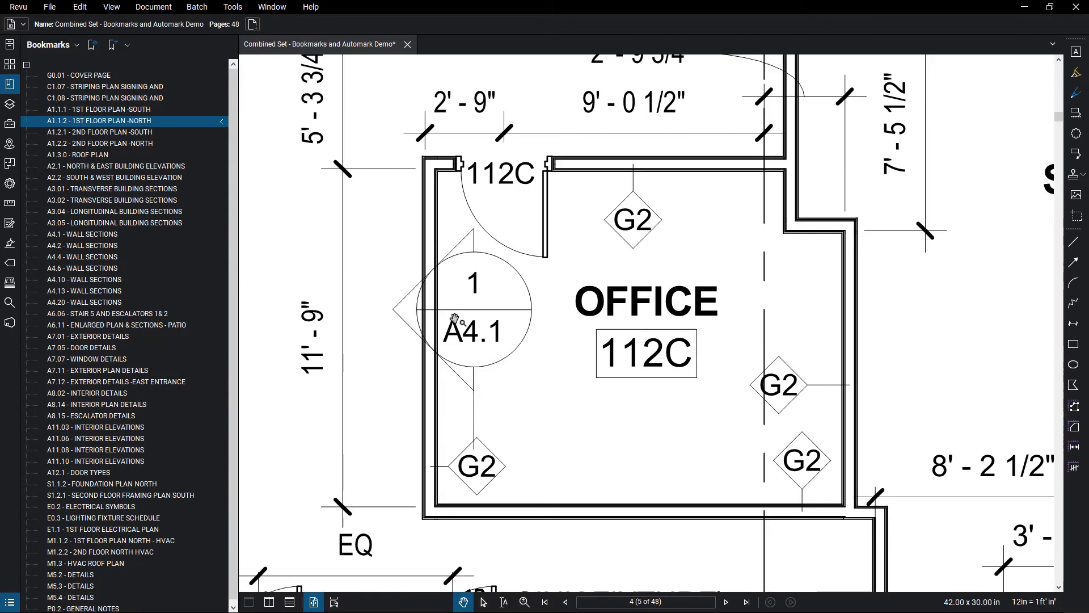
{"action": "left_click", "coordinate": [127, 45]}
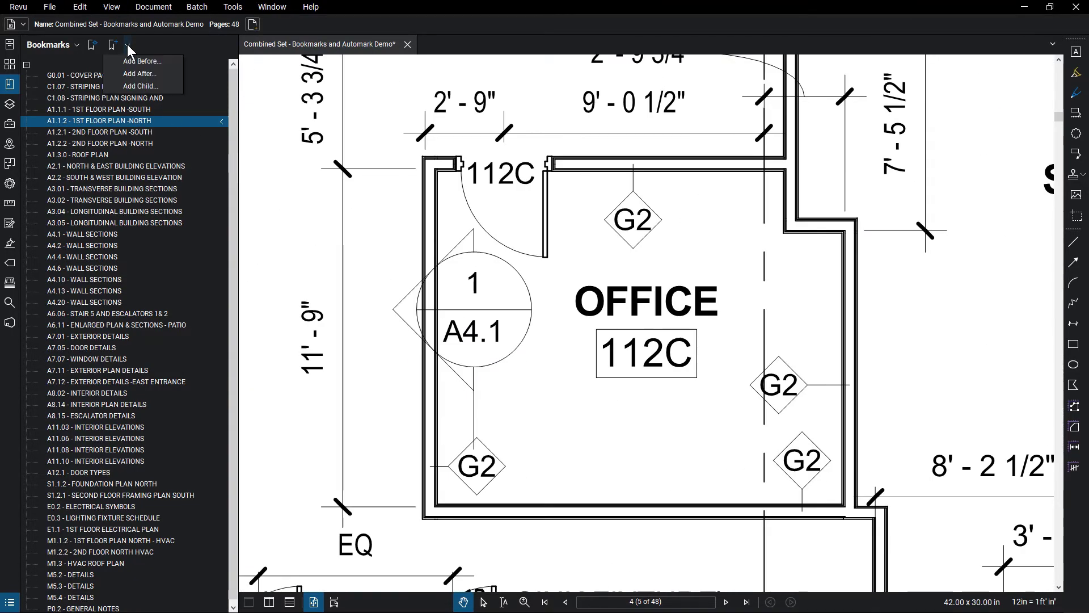
{"action": "left_click", "coordinate": [172, 84]}
{"action": "type", "text": "OFFICE 112C"}
{"action": "key", "text": "Return"}
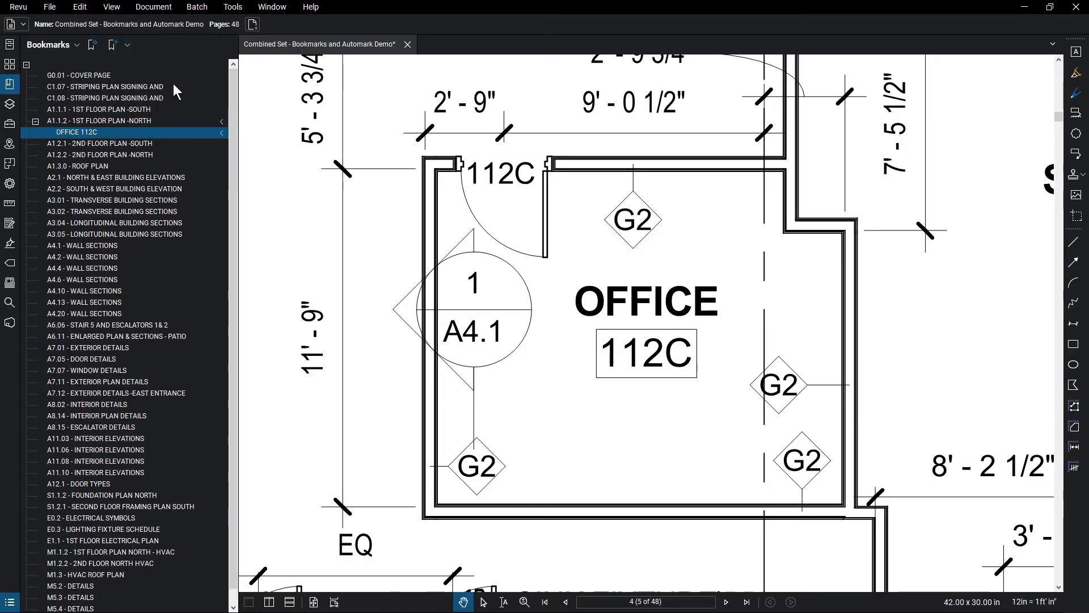
{"action": "left_click_drag", "start_coordinate": [128, 244], "coordinate": [104, 137]}
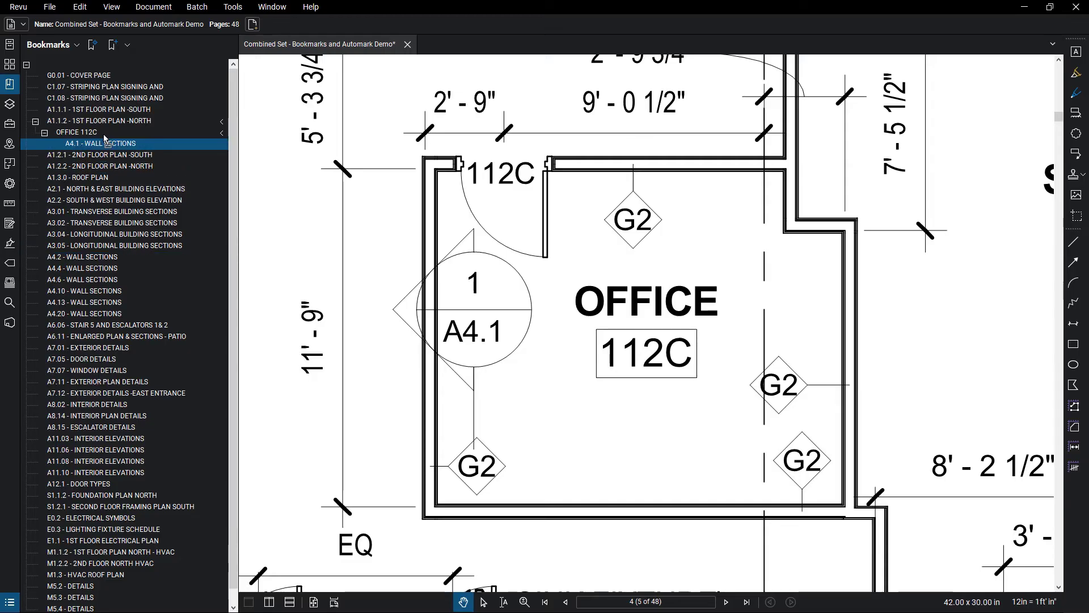
Style the A1.1.2 - 1ST FLOOR PLAN -NORTH bookmark green and bold via its Properties
{"action": "right_click", "coordinate": [157, 120]}
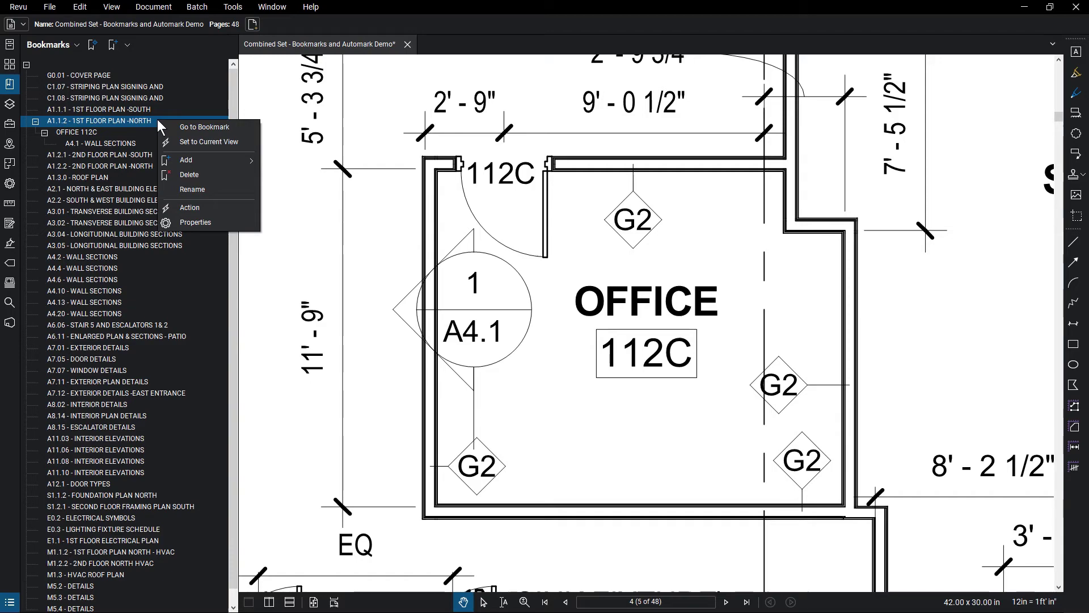
{"action": "left_click", "coordinate": [222, 212]}
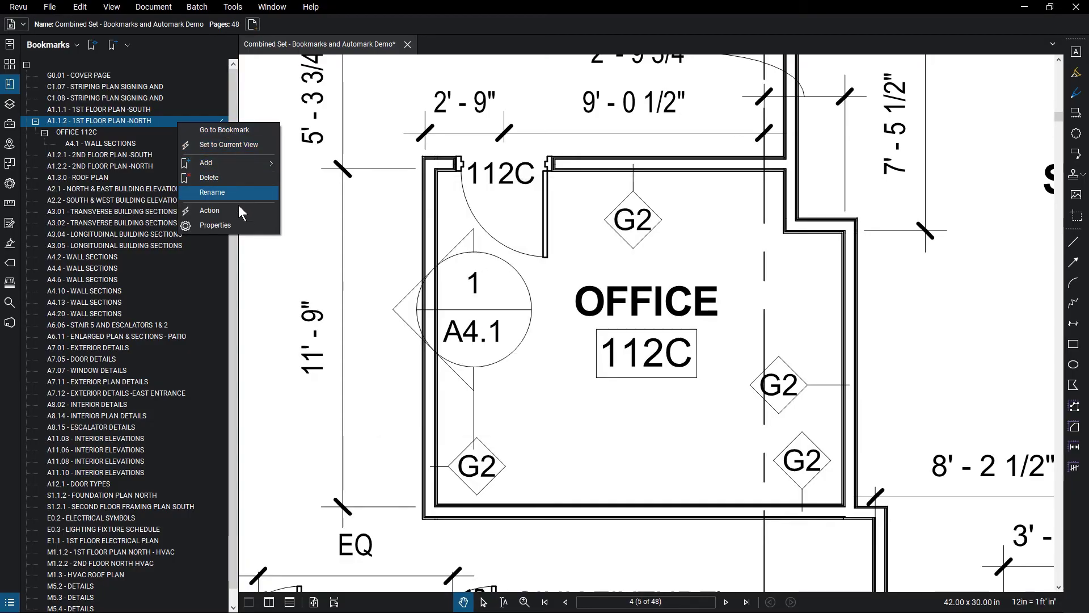
{"action": "left_click", "coordinate": [247, 226]}
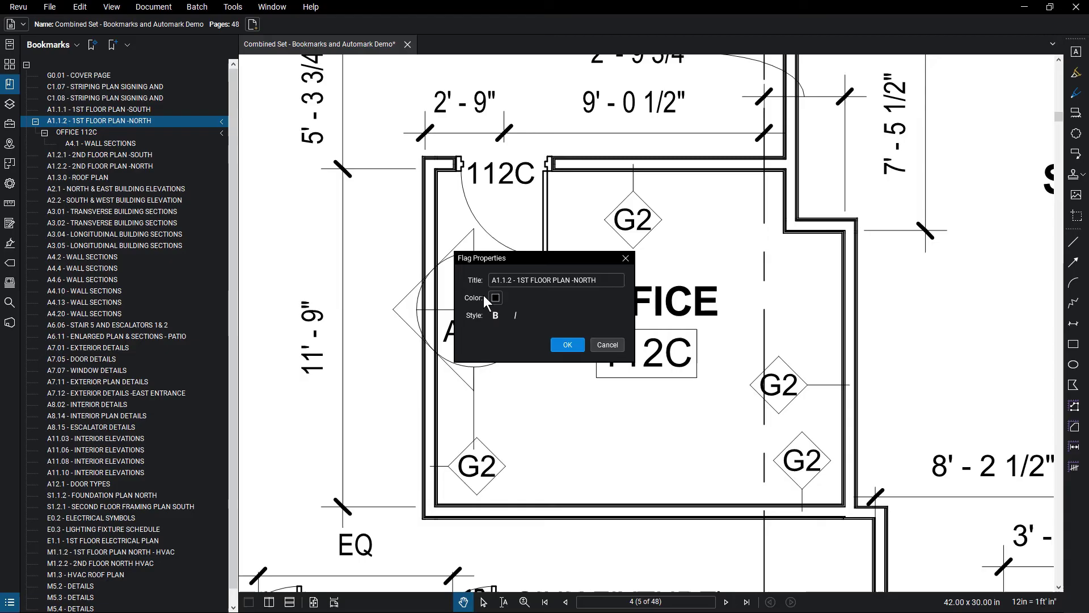
{"action": "left_click", "coordinate": [497, 298]}
{"action": "left_click", "coordinate": [522, 335]}
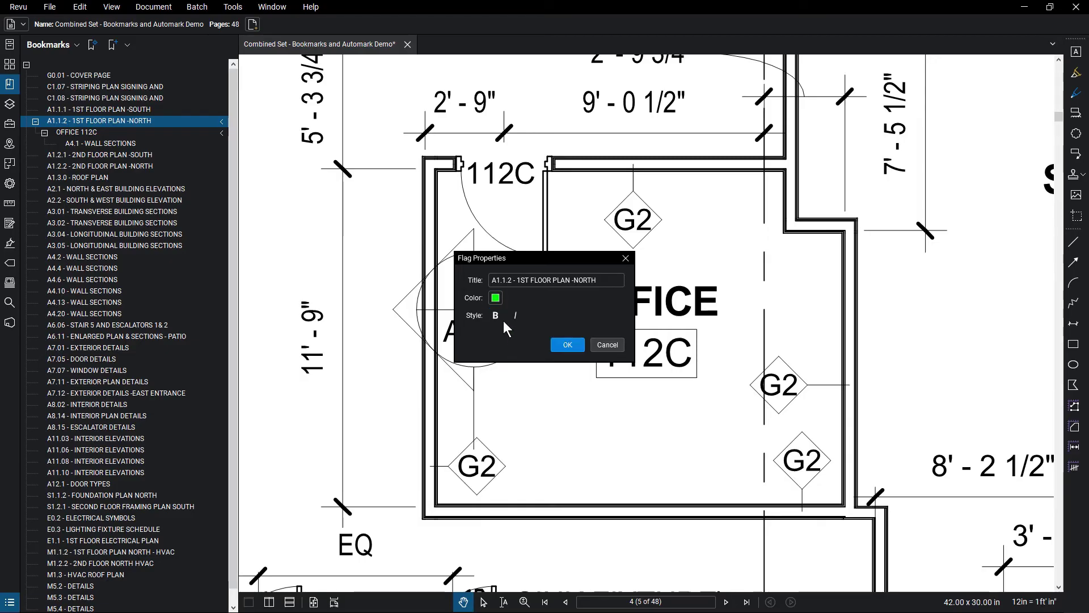
{"action": "left_click", "coordinate": [565, 345]}
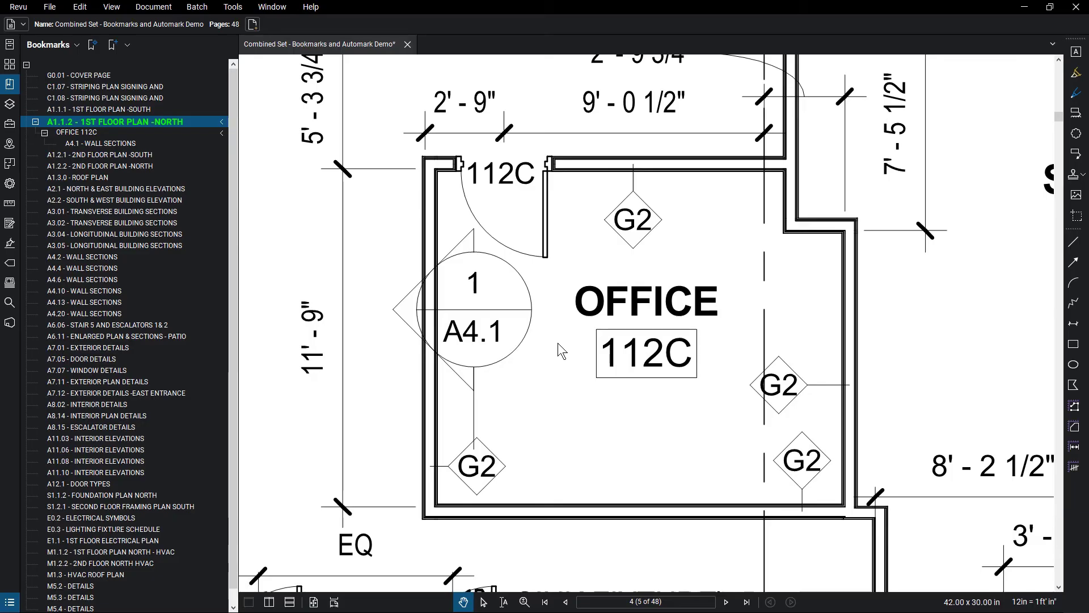
Audit the bookmarks for broken links, then open the Export Bookmarks dialog
{"action": "left_click", "coordinate": [76, 45]}
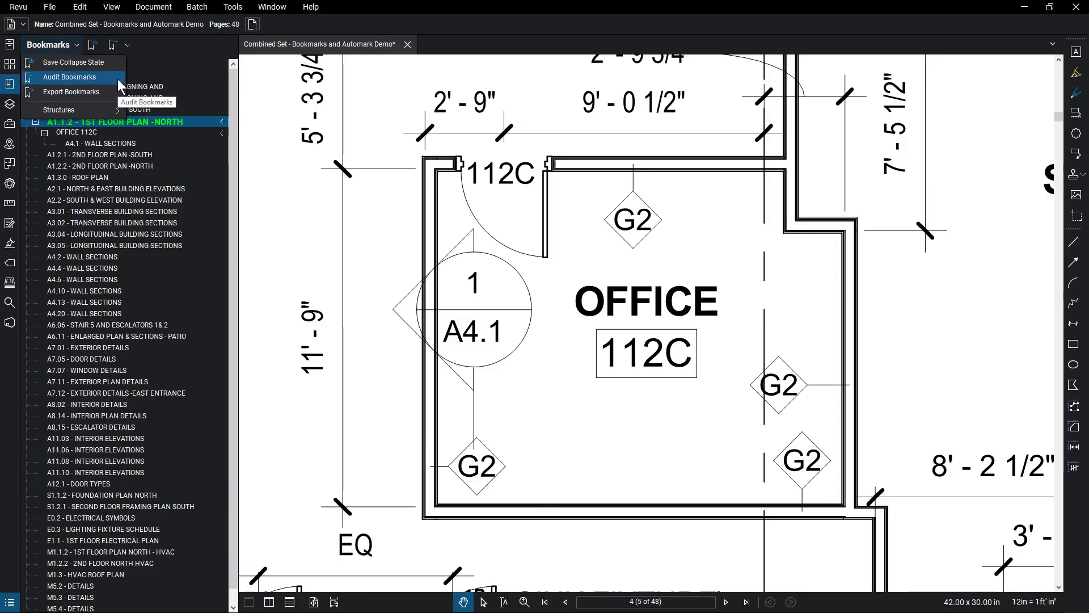
{"action": "left_click", "coordinate": [118, 79]}
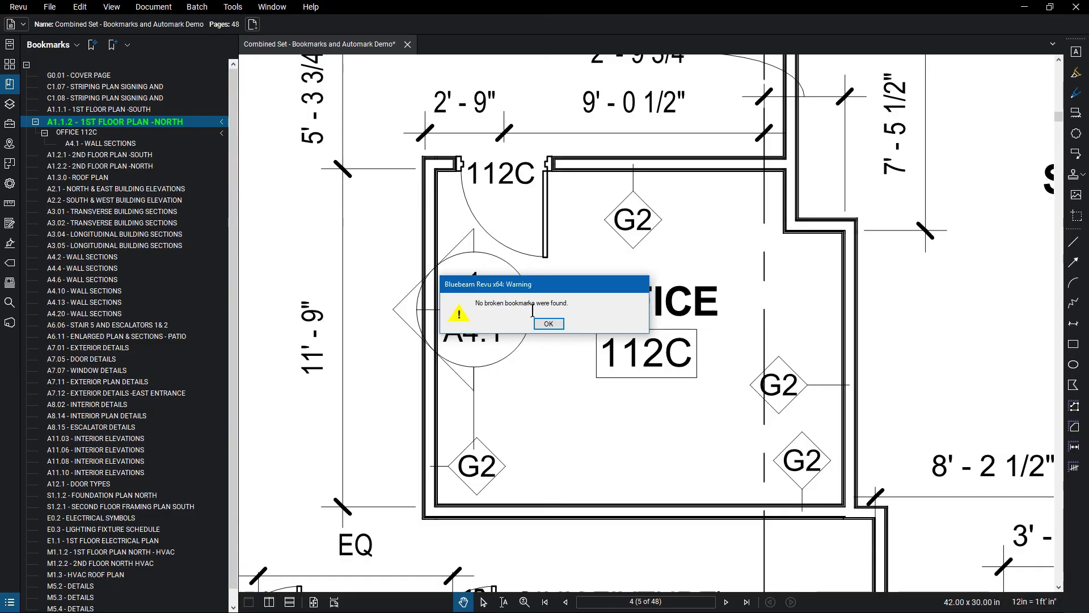
{"action": "left_click", "coordinate": [559, 324]}
{"action": "left_click", "coordinate": [76, 45]}
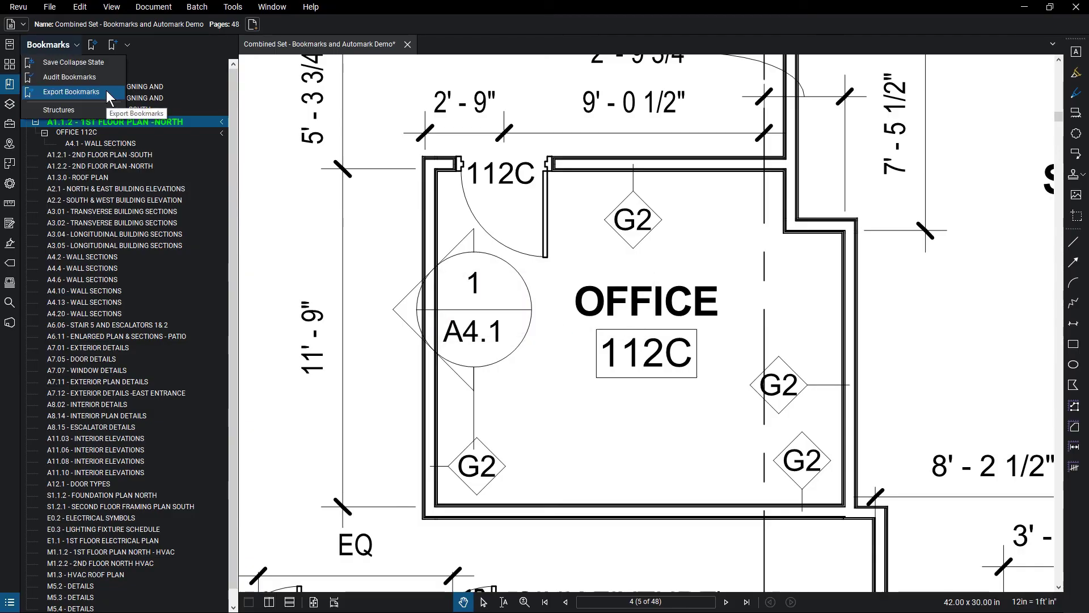
{"action": "left_click", "coordinate": [107, 91]}
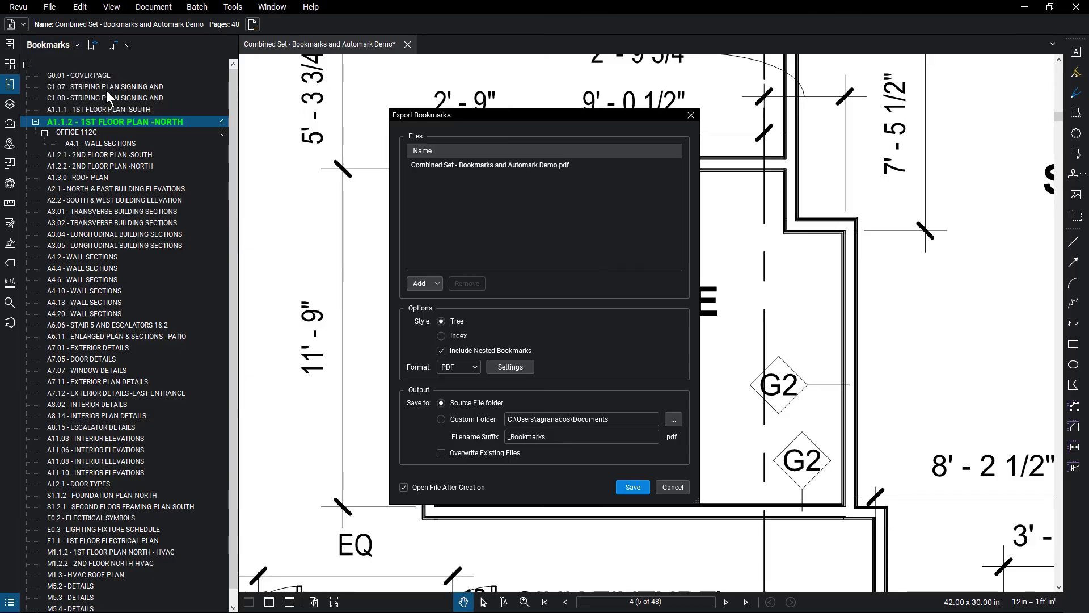